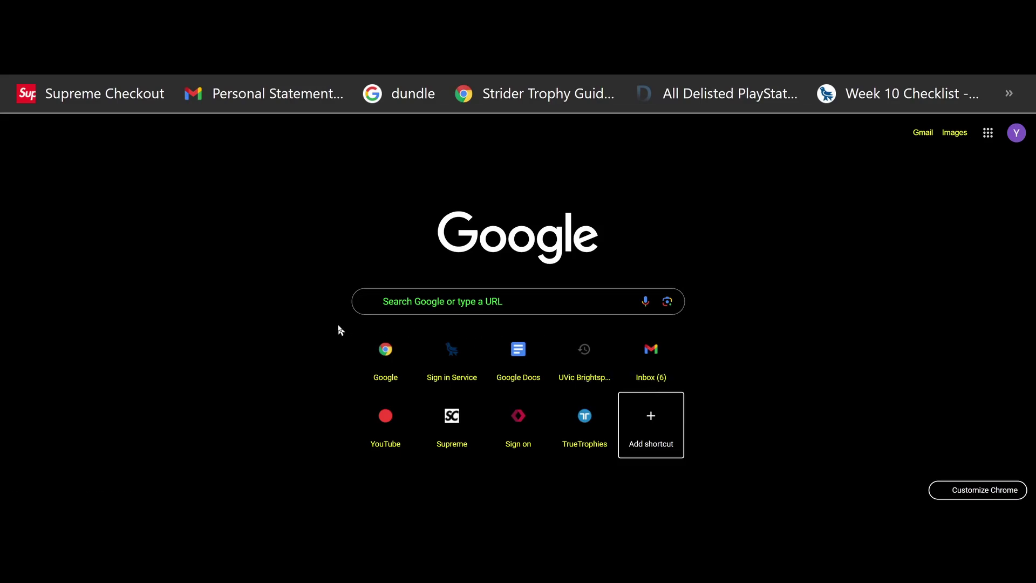
- Try to sign in to PSN from PS Remote Play with the saved sign-in ID and password, then close the sign-in window
left_click(481, 393)
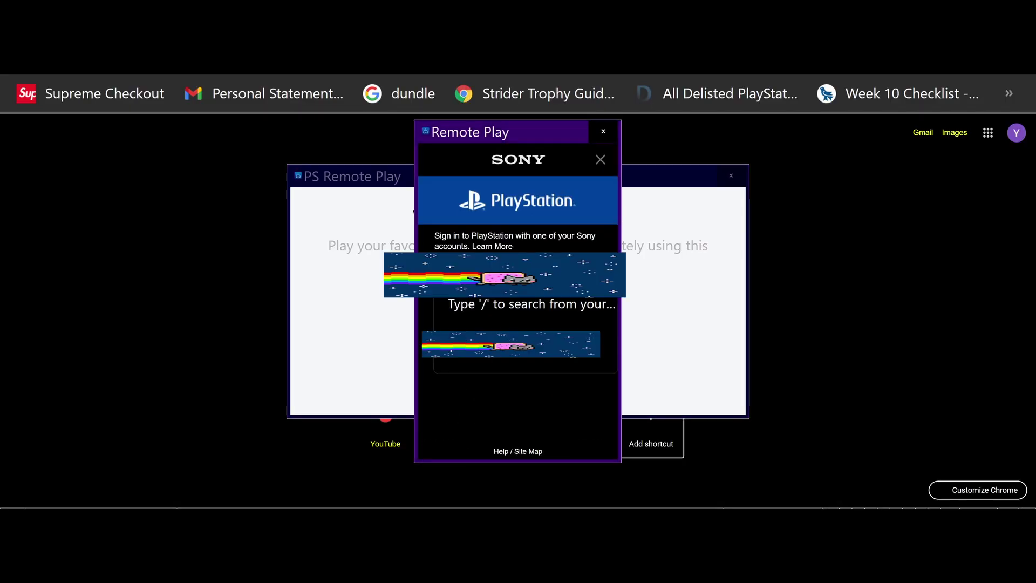
left_click(492, 281)
left_click(484, 342)
left_click(509, 305)
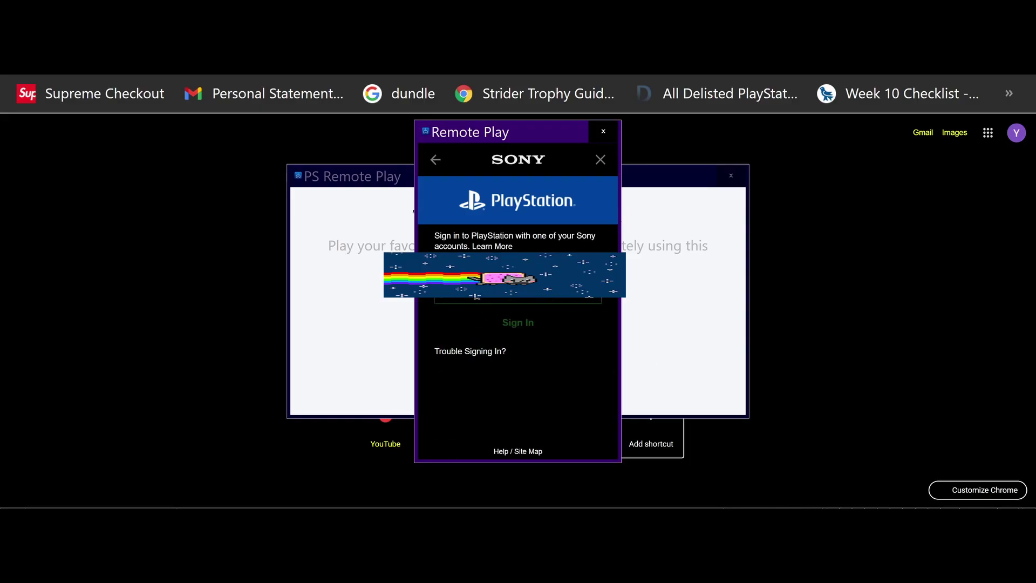
key("Return")
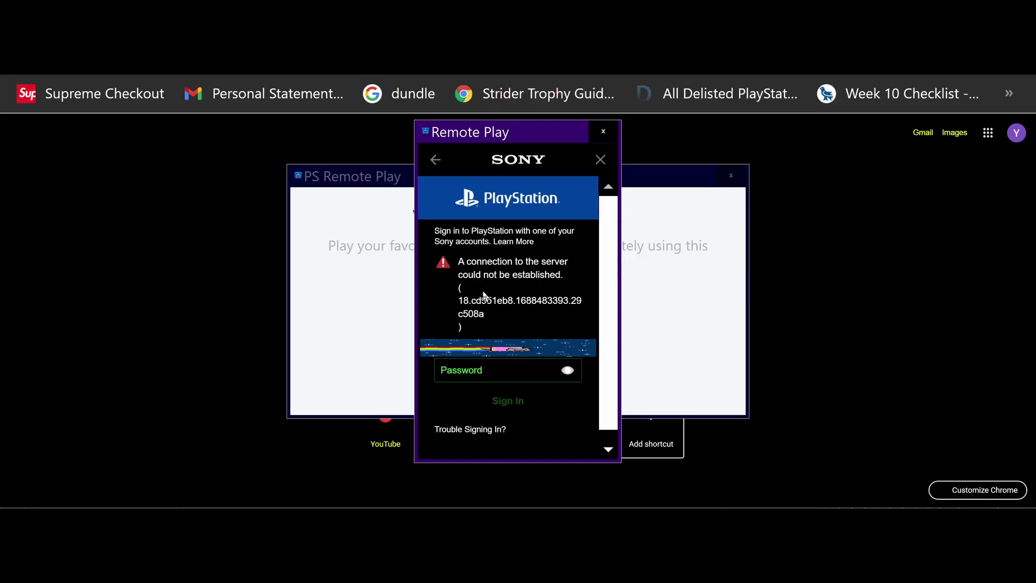
key("alt+F4")
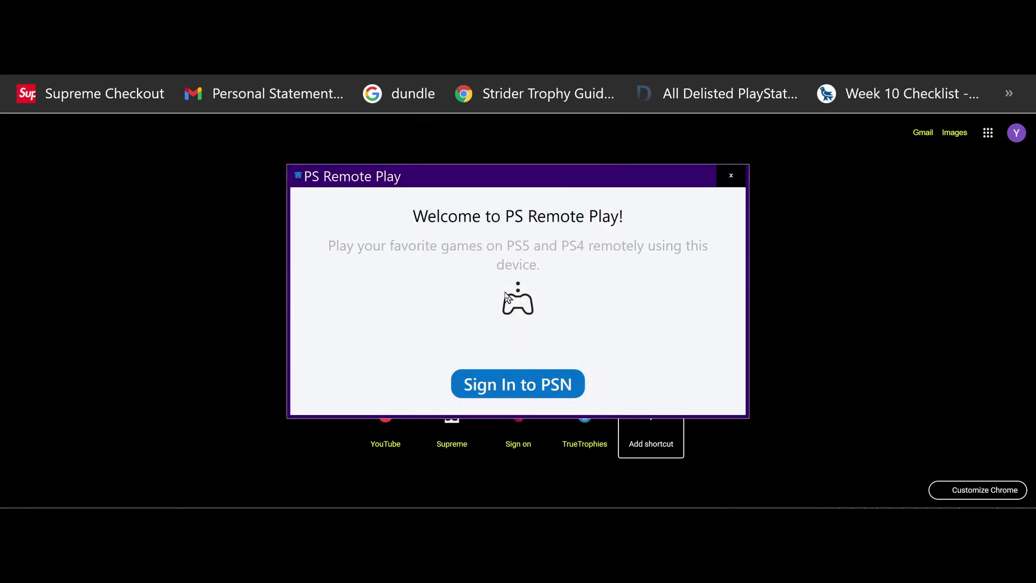
left_click(42, 333)
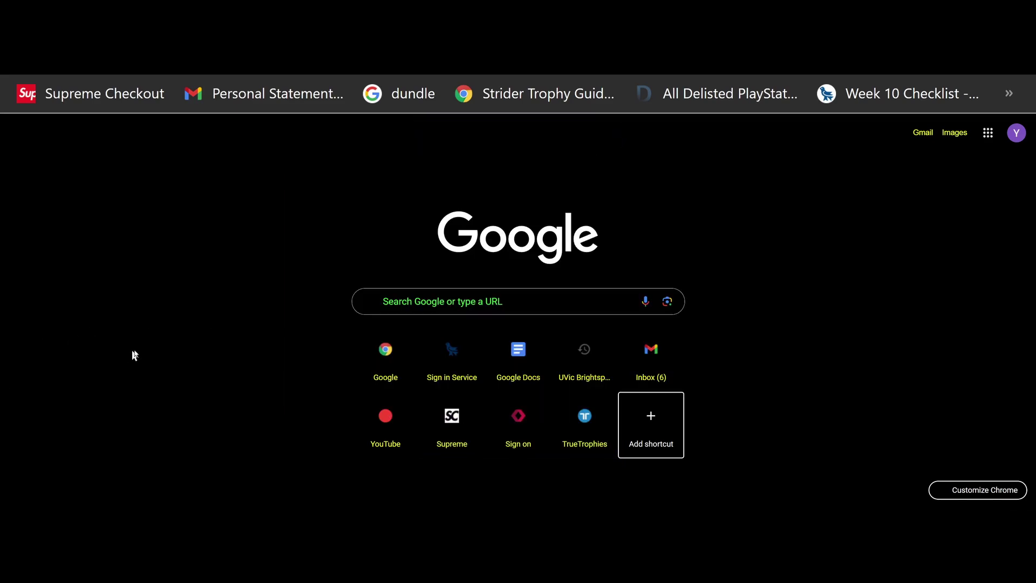
- Read the r/PS4 comments about fixing the Remote Play sign-in with the developer console, especially the changes to Steps 2 and 5
key("ctrl+Tab")
scroll(119, 346, "up", 15)
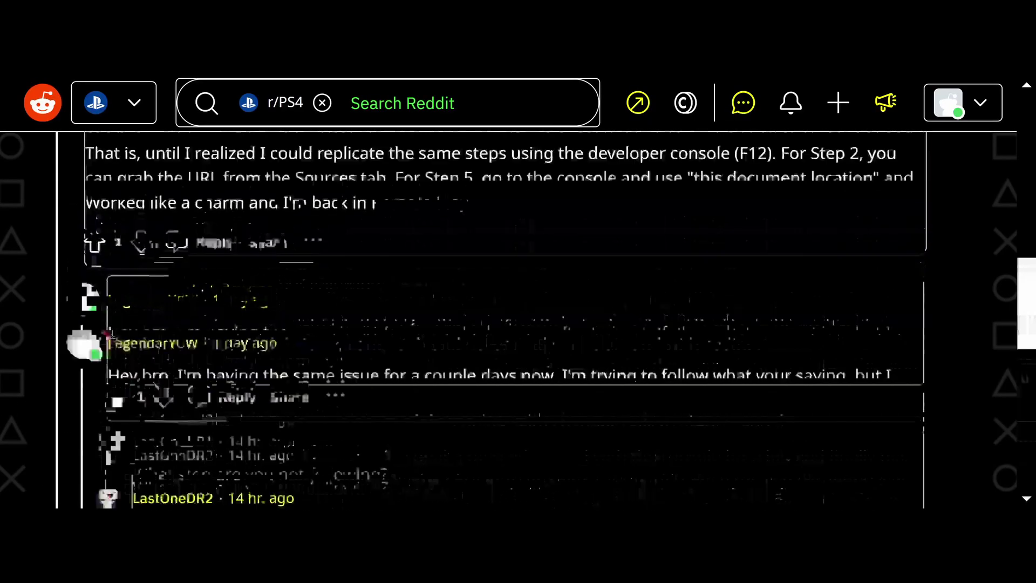
scroll(119, 343, "down", 10)
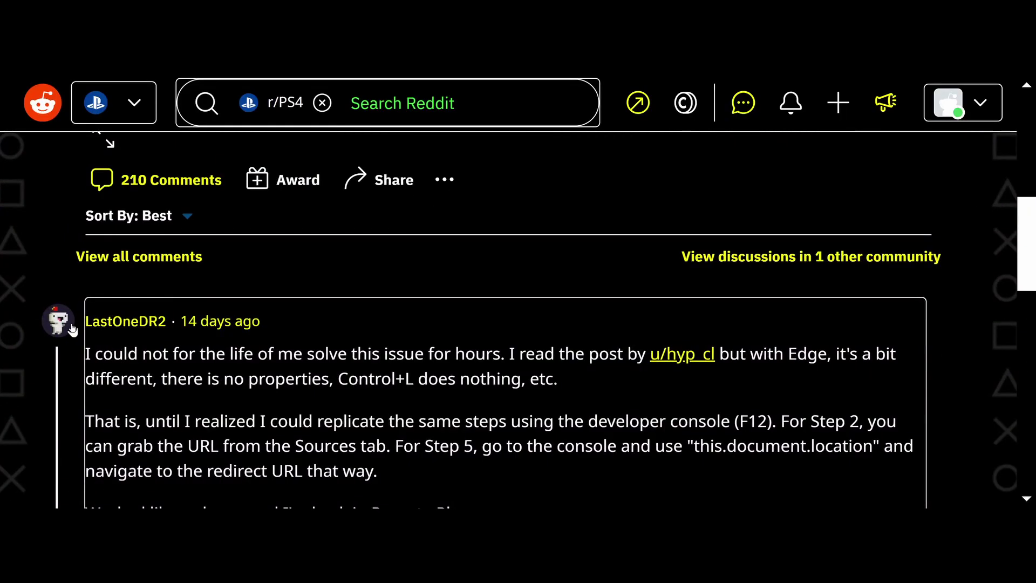
mouse_move(91, 322)
scroll(438, 399, "down", 2)
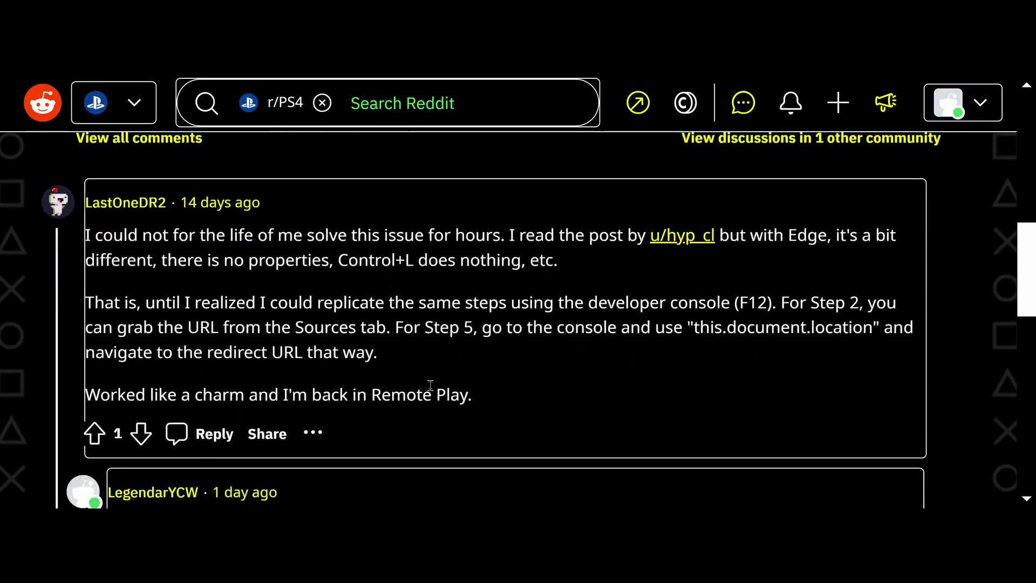
scroll(393, 348, "down", 4)
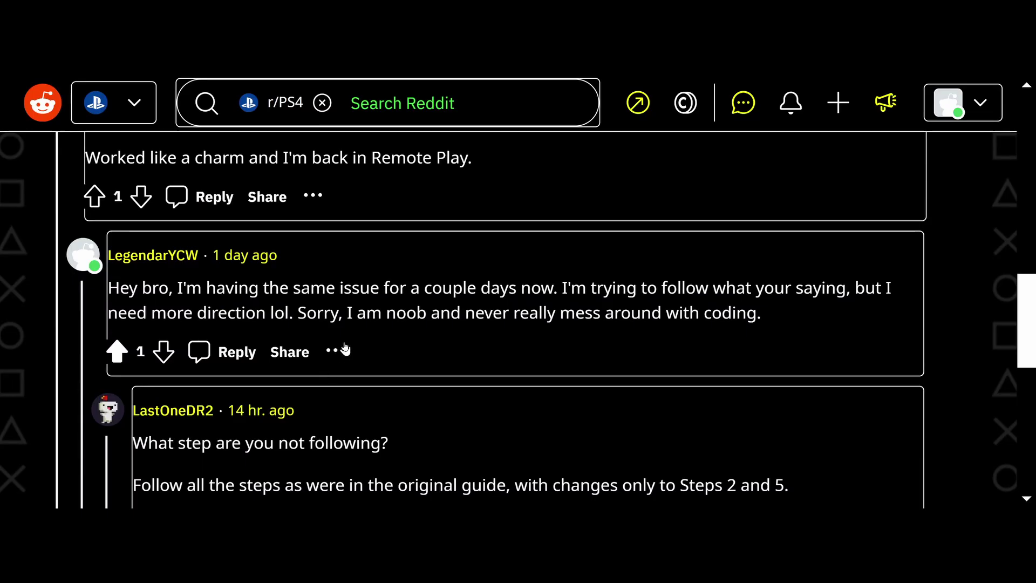
scroll(222, 330, "up", 5)
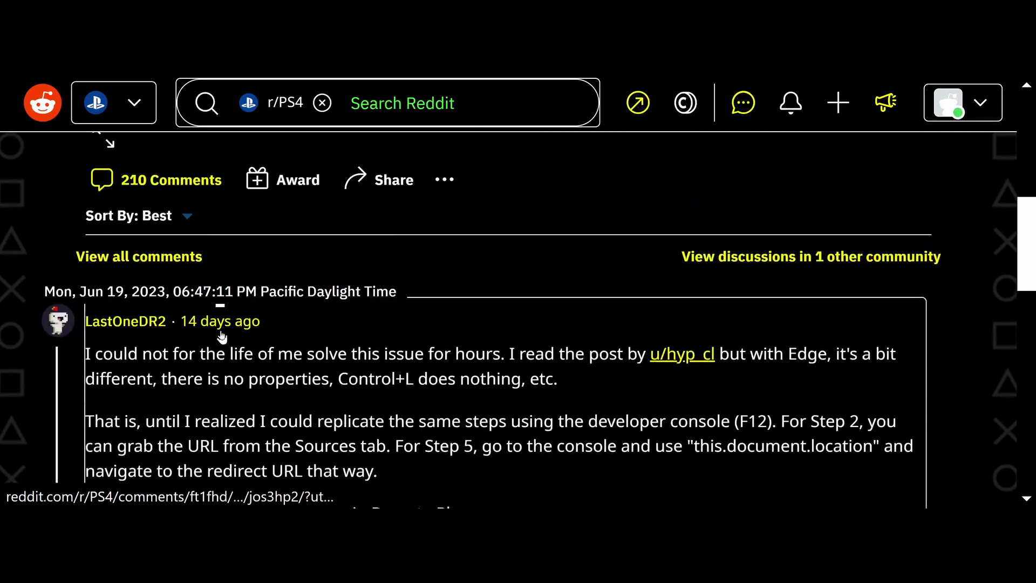
scroll(205, 353, "down", 10)
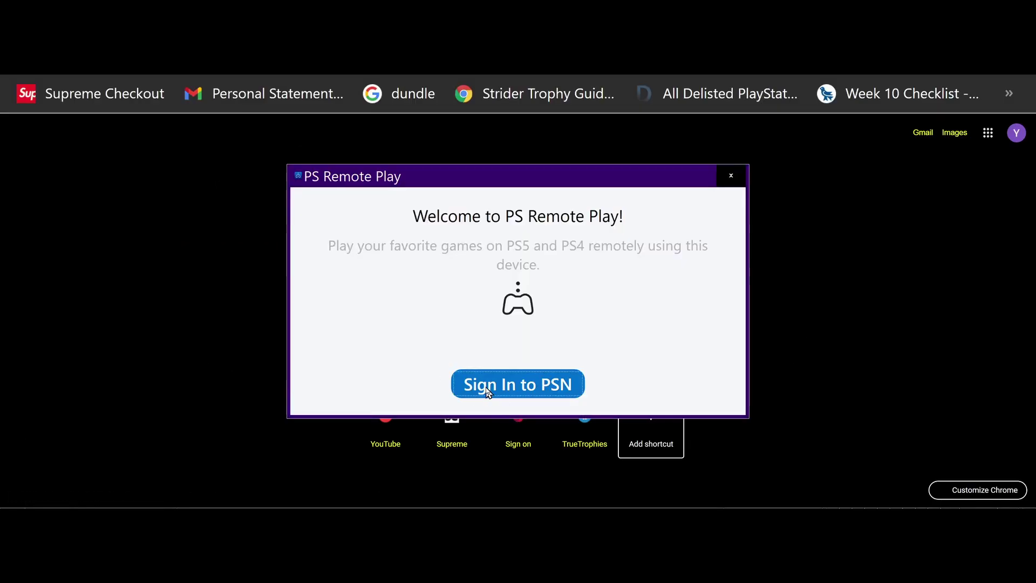
- Open the PSN sign-in window from PS Remote Play and inspect its page in a maximized DevTools window
left_click(487, 391)
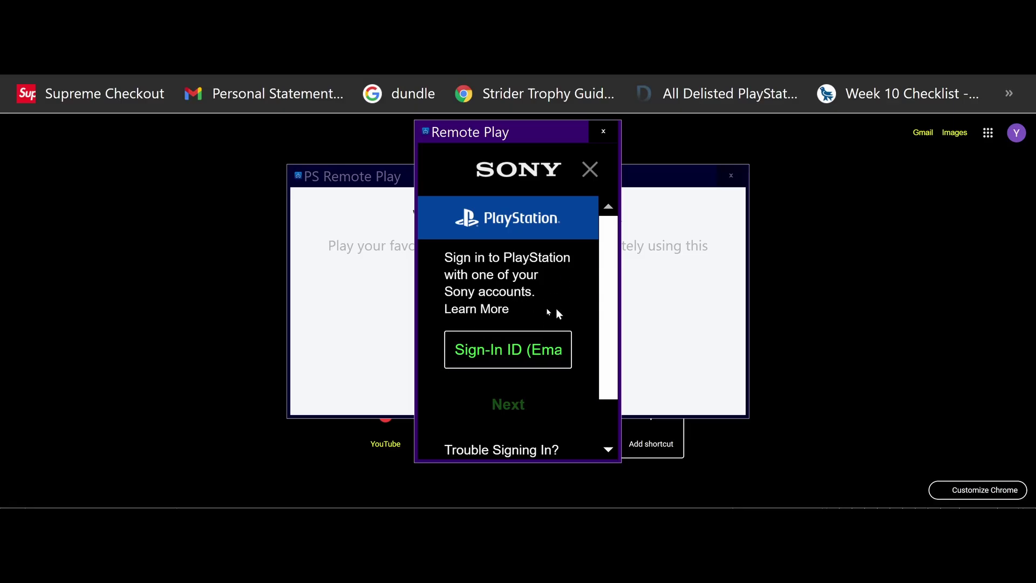
right_click(549, 288)
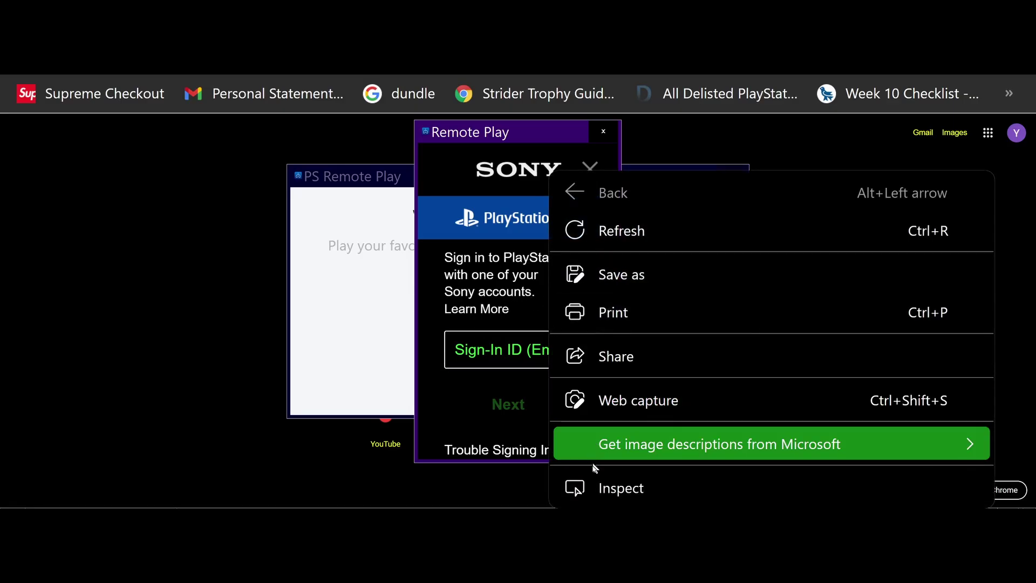
left_click(591, 477)
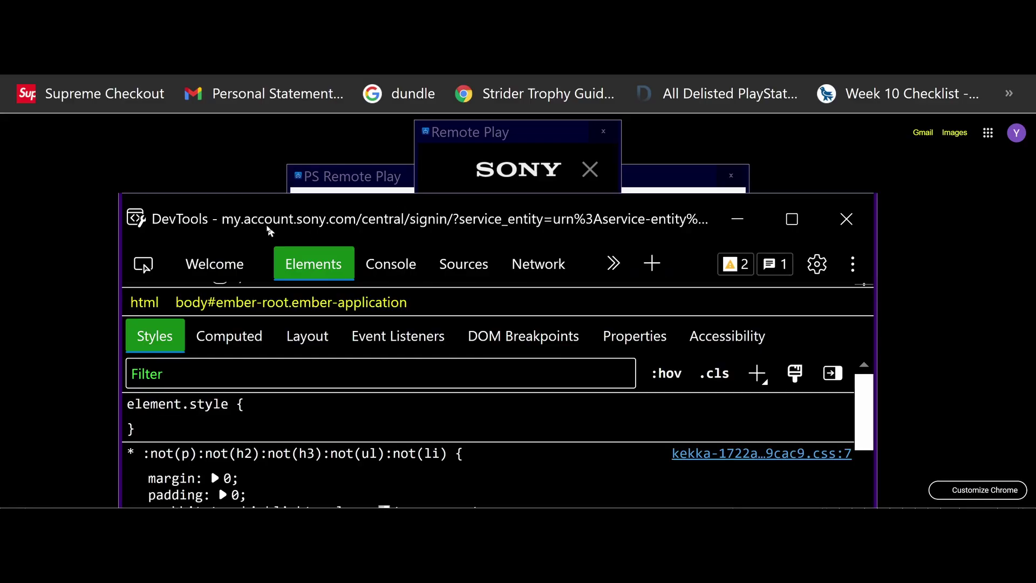
double_click(268, 231)
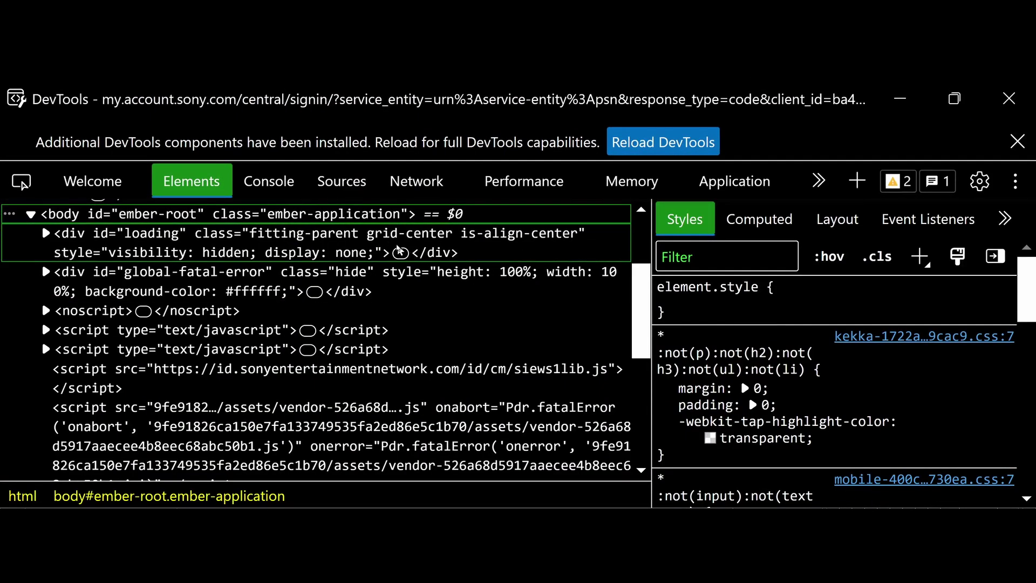
- Find the ?service_entity document under central/signin in the page's sources and copy its link address
left_click(341, 182)
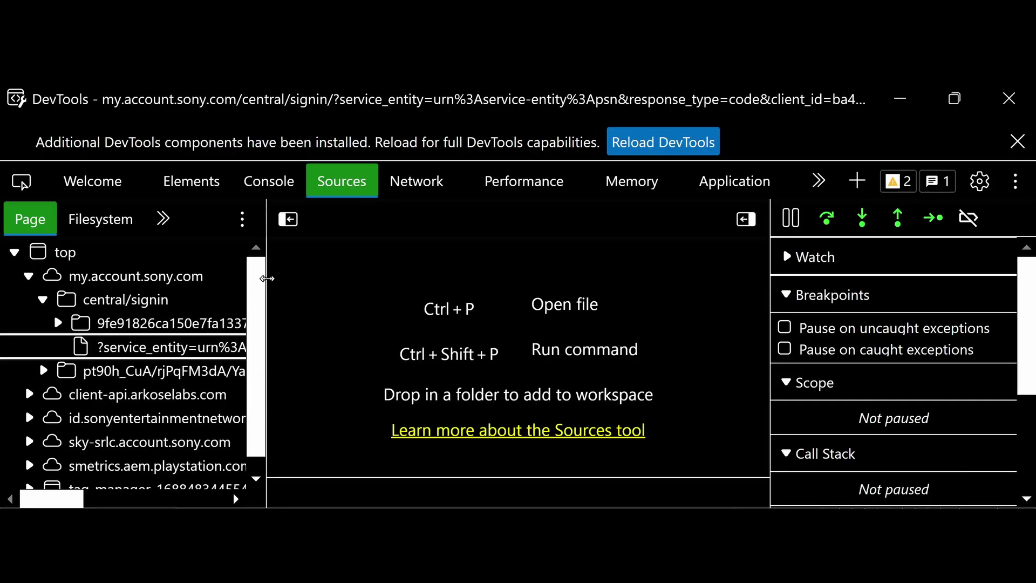
left_click_drag(267, 283, 777, 315)
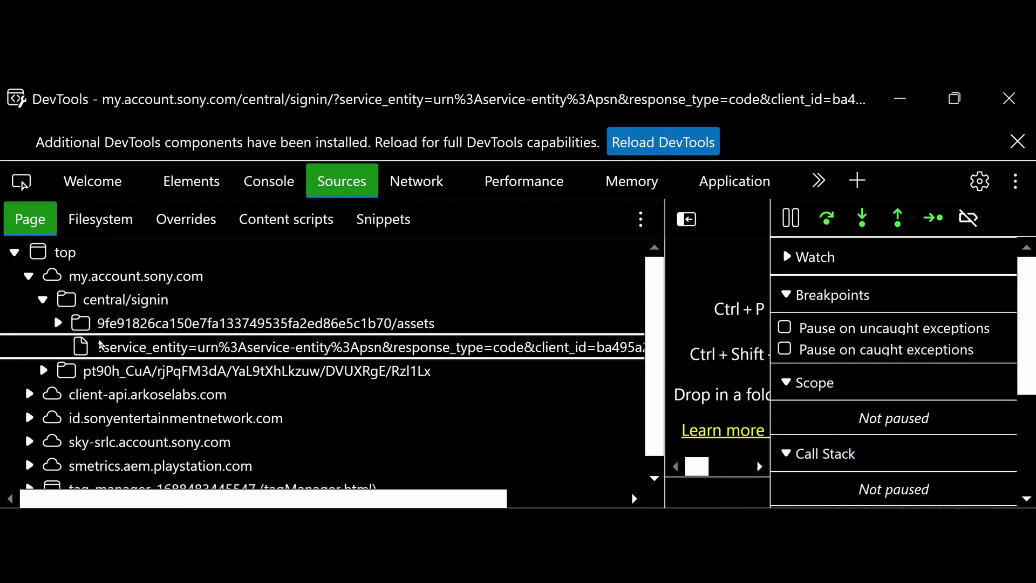
left_click(119, 349)
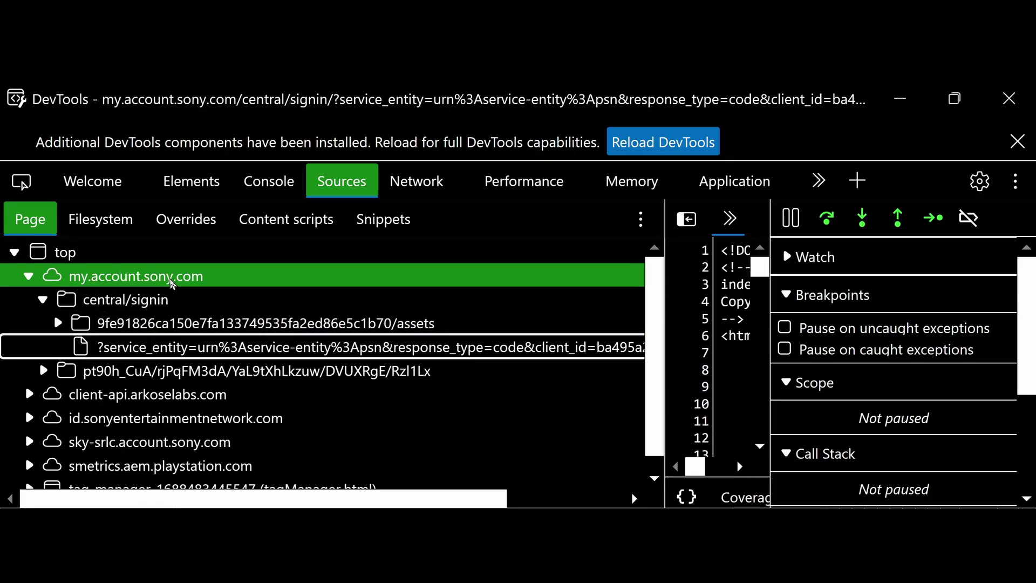
right_click(162, 356)
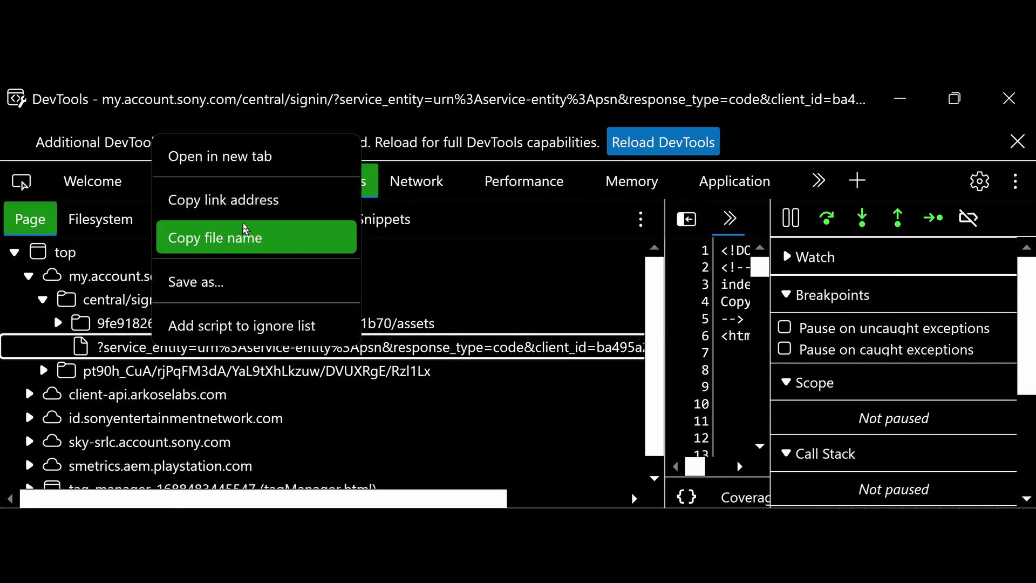
left_click(223, 200)
left_click(237, 304)
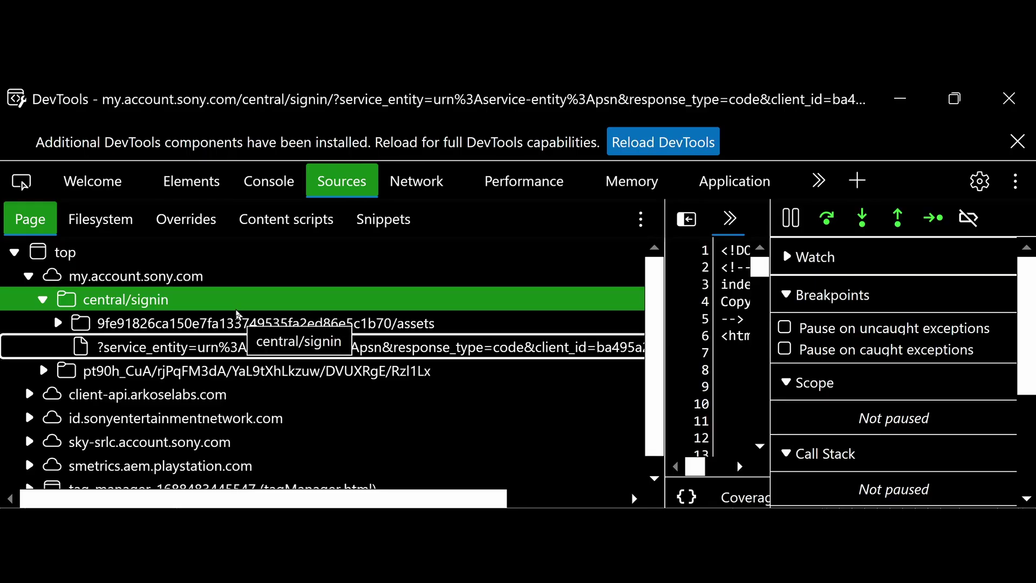
right_click(309, 347)
left_click(408, 222)
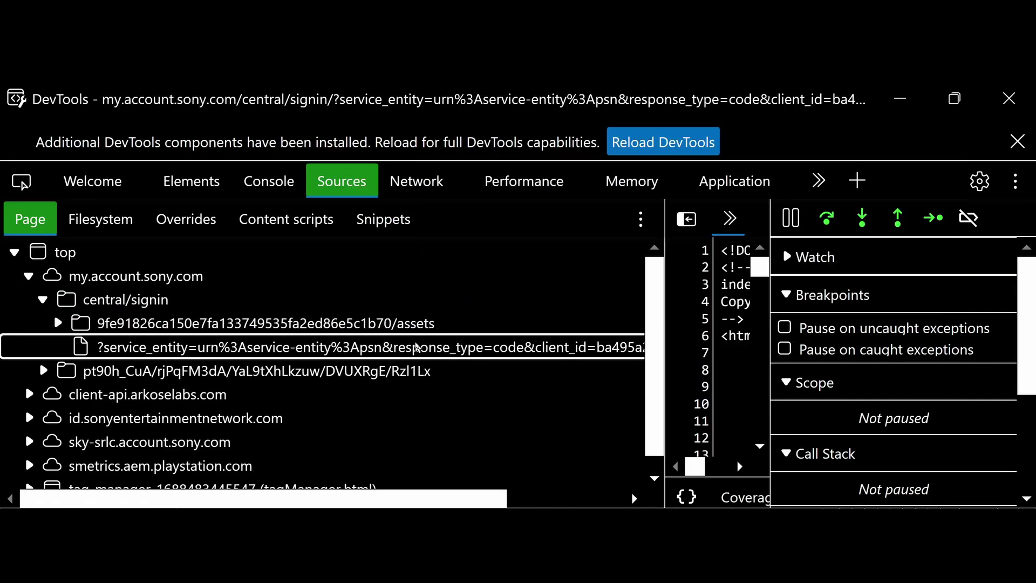
- Switch to Mozilla Firefox and load the copied Sony sign-in link
key("super")
type("fil")
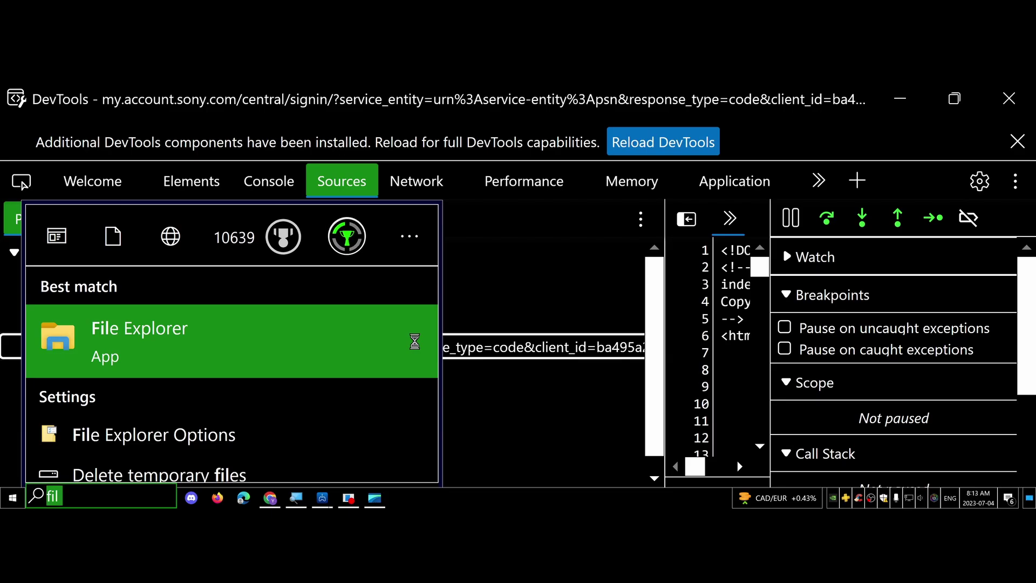
key("BackSpace")
key("BackSpace")
key("BackSpace")
type("mozilla")
key("Return")
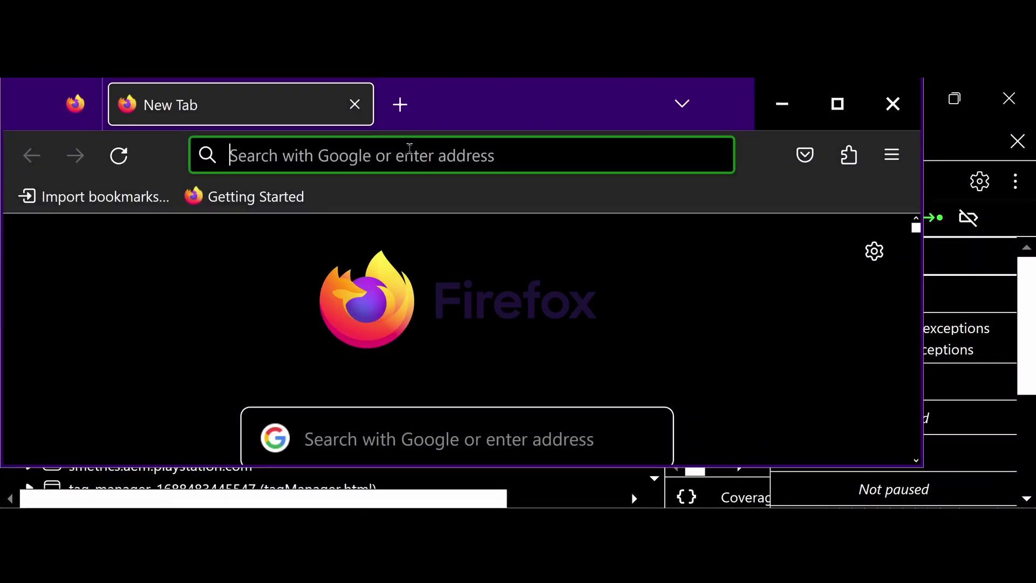
left_click(412, 154)
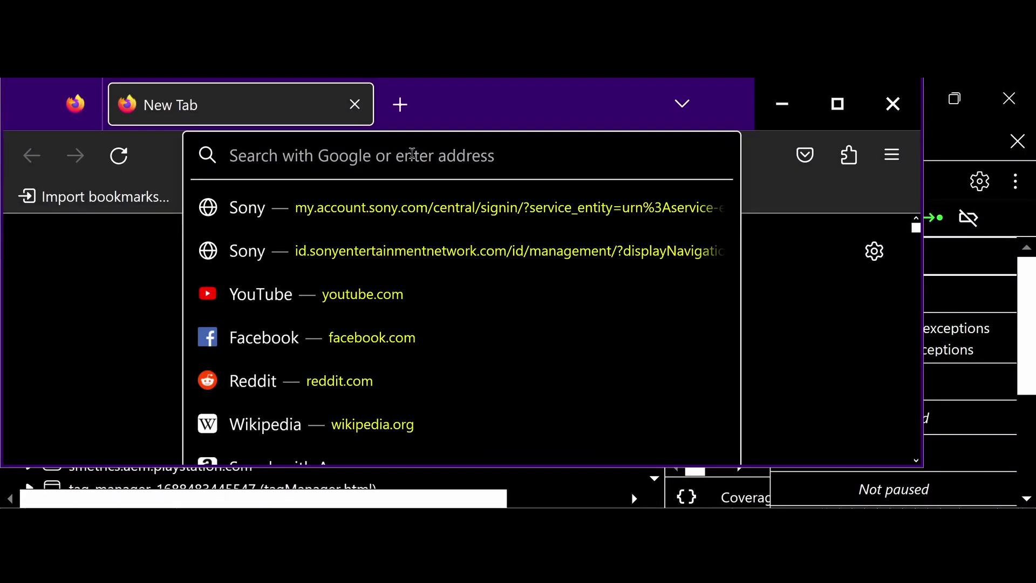
key("ctrl+v")
key("Return")
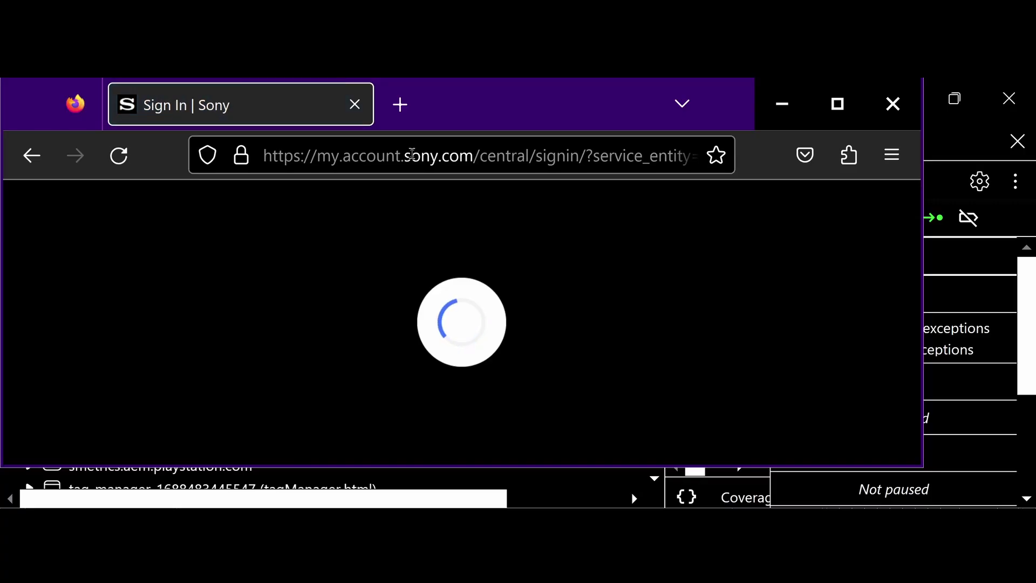
- Show the sign-in page full screen, sign in with the account's sign-in ID and password, and decline saving the login
key("super+Up")
key("F11")
scroll(445, 307, "down", 5)
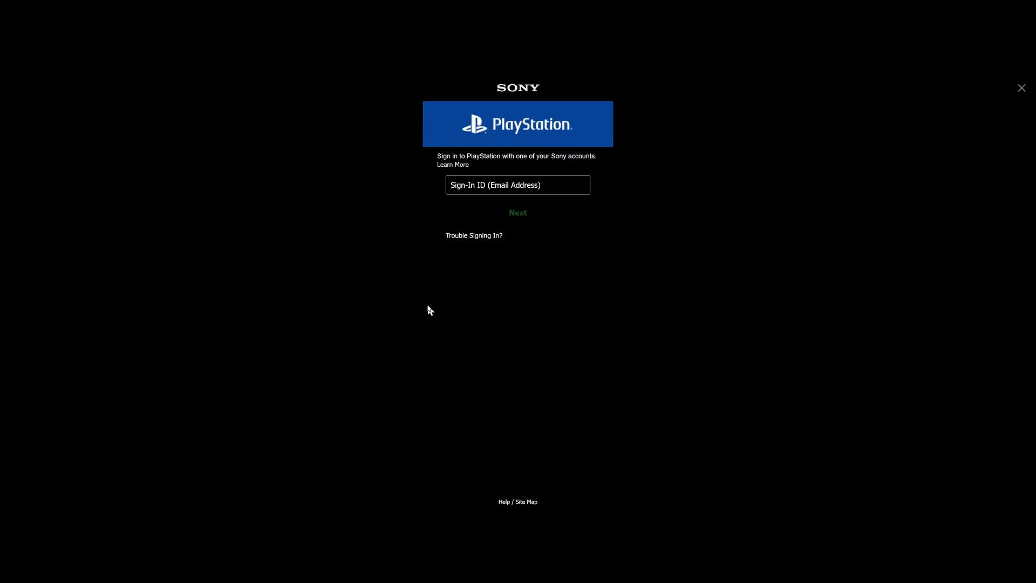
scroll(436, 291, "up", 3)
left_click(453, 247)
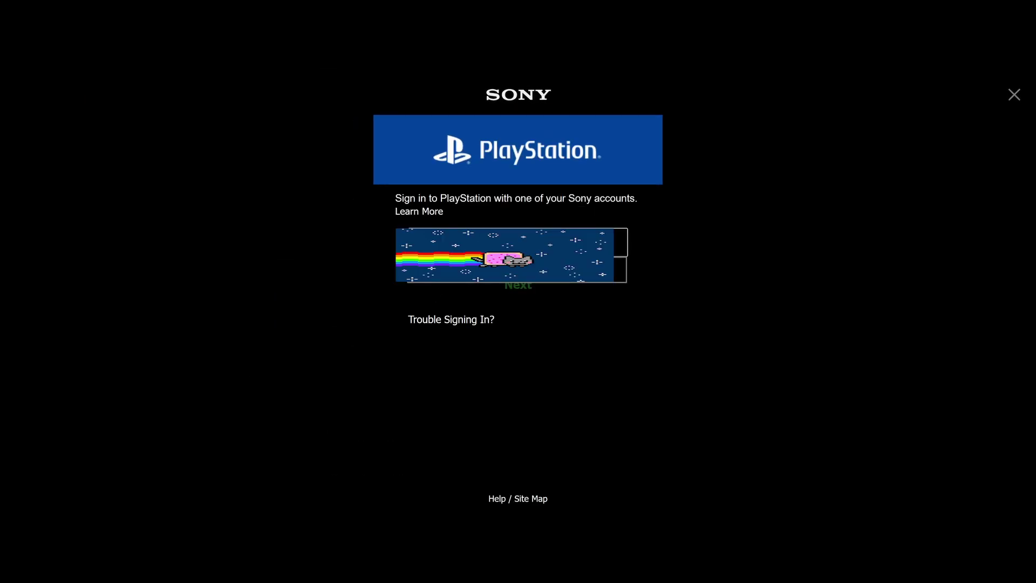
left_click(458, 282)
left_click(482, 283)
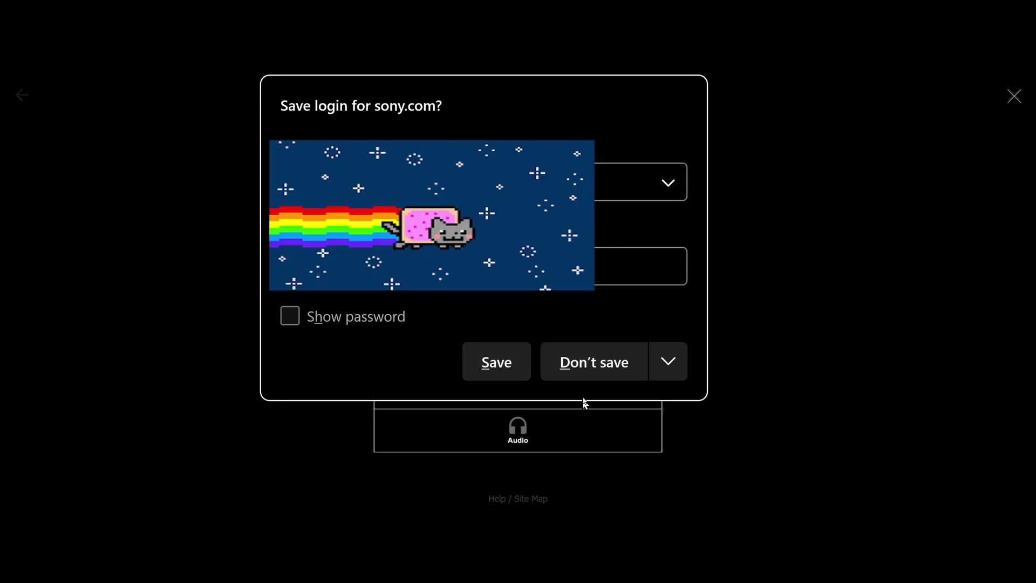
left_click(599, 364)
- Complete the verification puzzle by rotating the animal to face the hand's direction and submit it
left_click(515, 352)
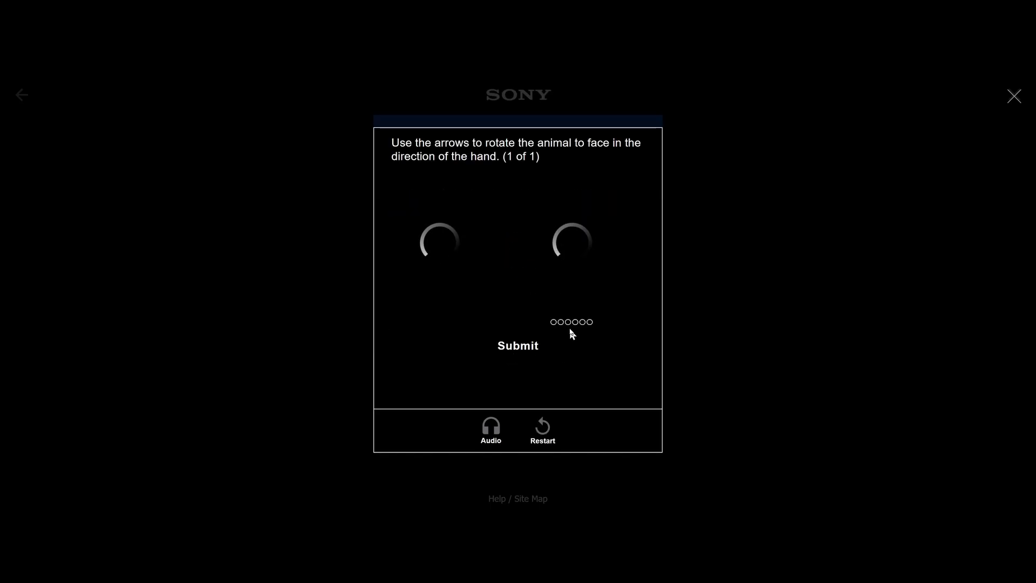
left_click(508, 313)
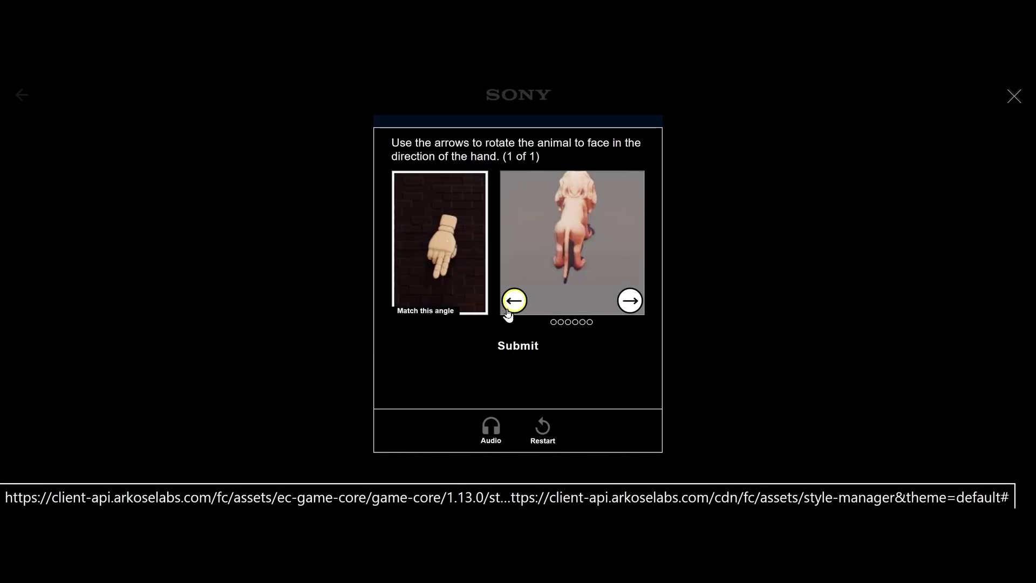
left_click(508, 313)
left_click(515, 354)
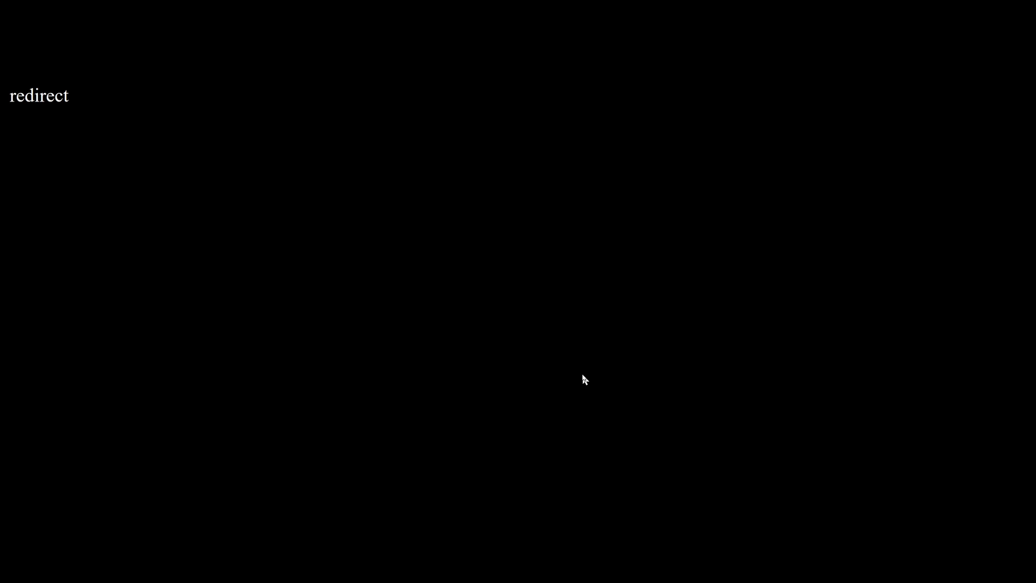
- Leave full screen, select the redirect page's address, and switch back to DevTools with its Console open
key("F11")
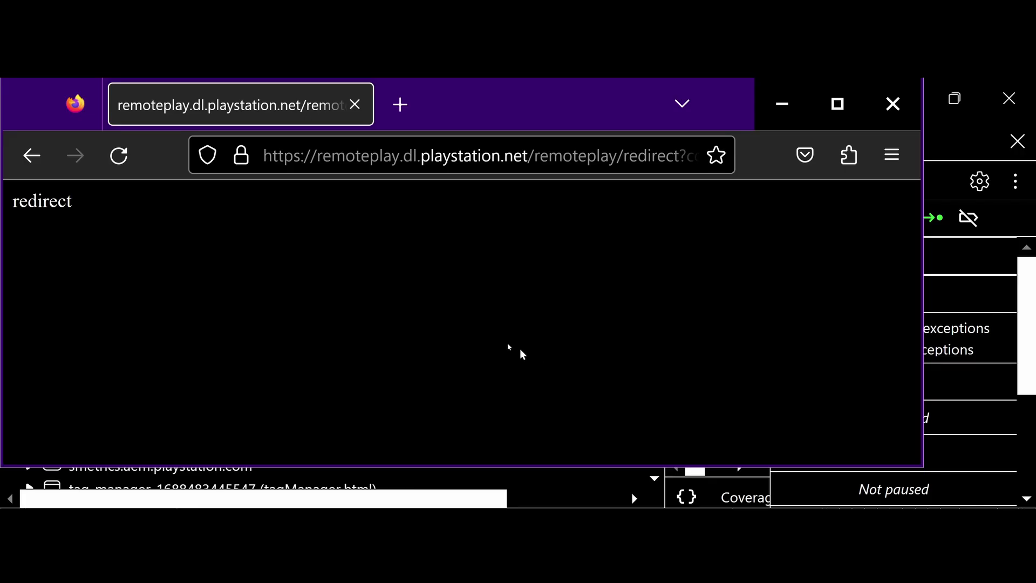
key("ctrl+l")
key("alt+Tab")
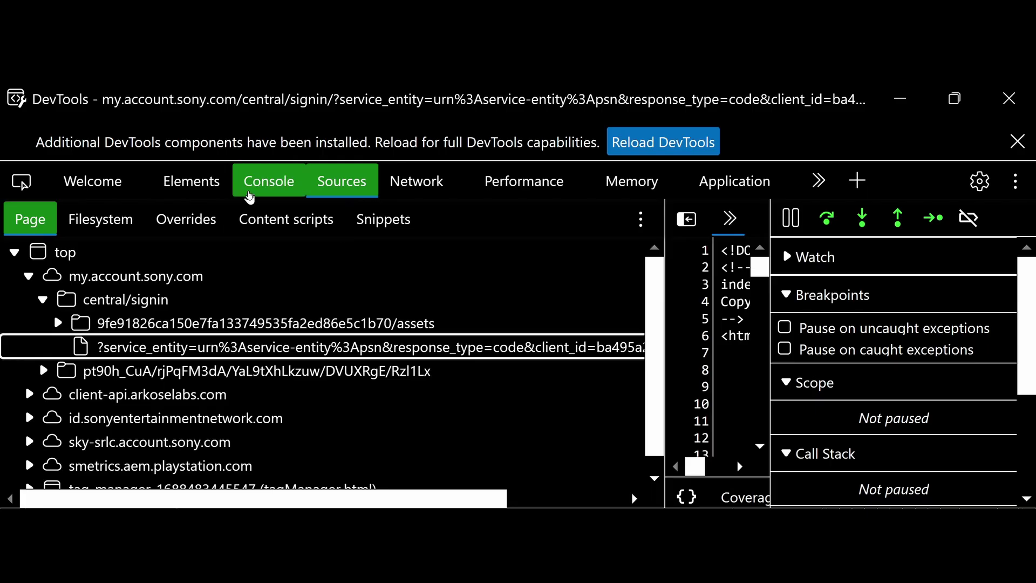
left_click(250, 186)
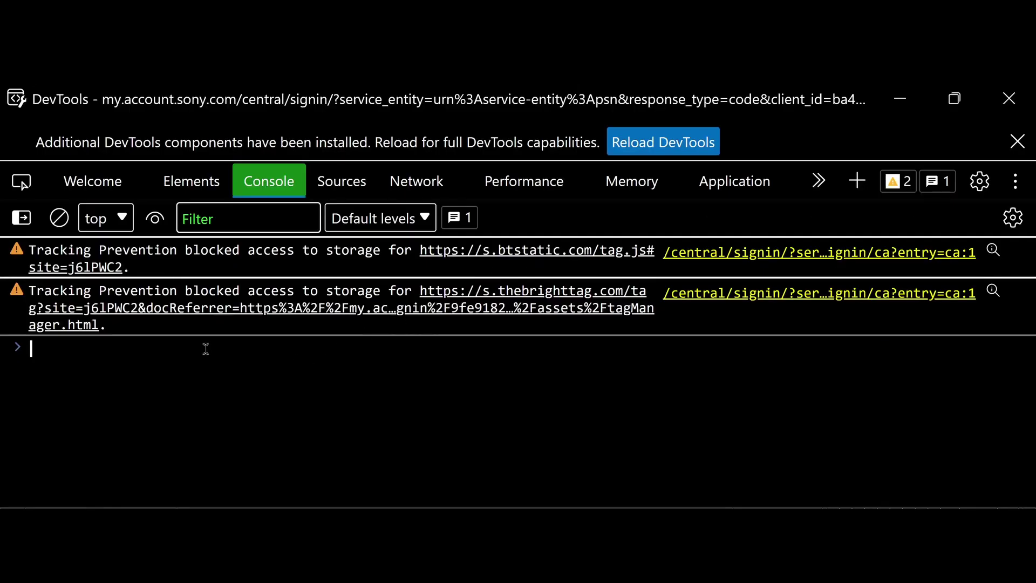
- Begin the redirect statement at the Console prompt with this.document.location= followed by an opening double quotation mark
type("this.document.location")
type("=")
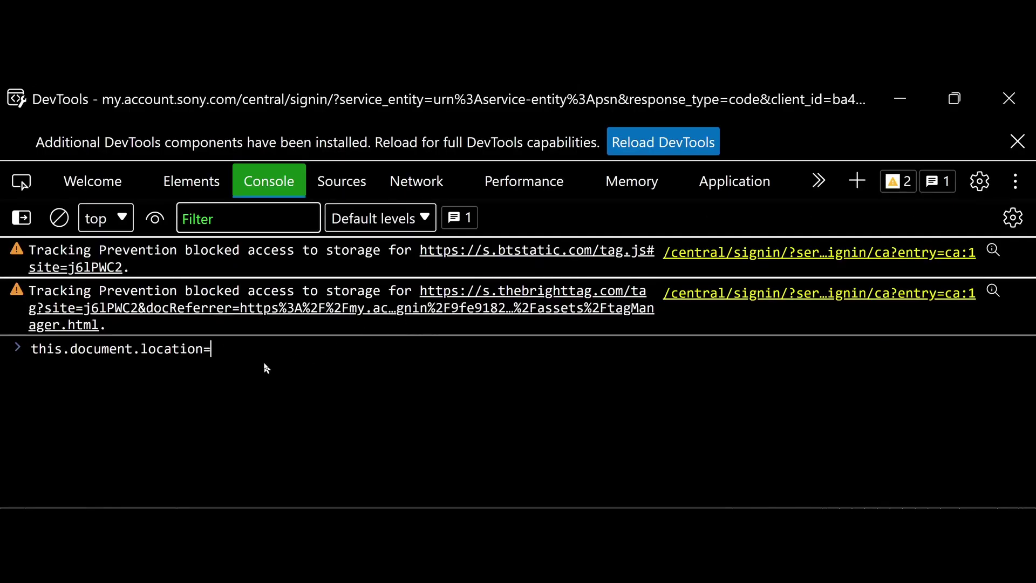
type("\"")
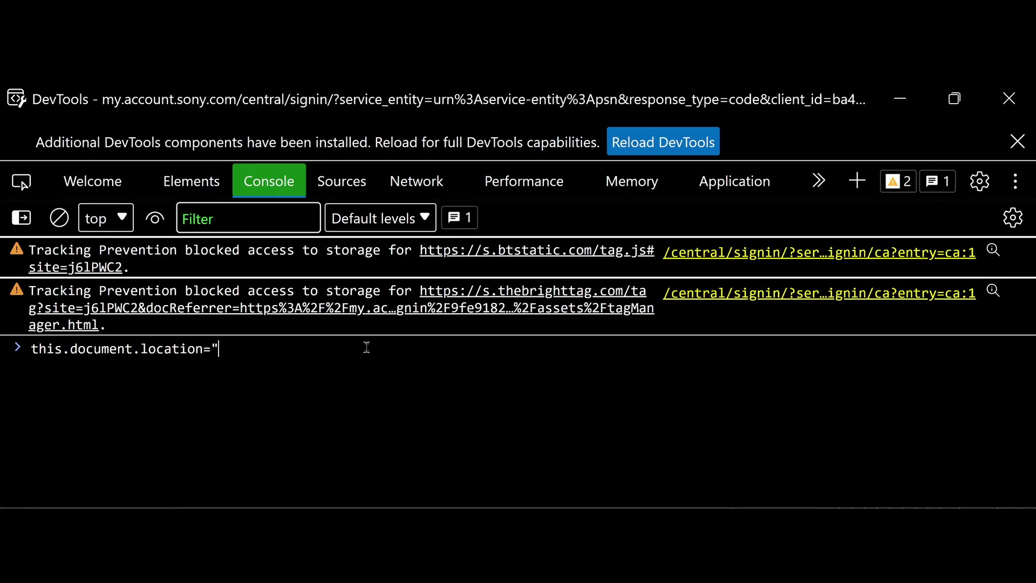
- Switch to the Firefox window and select the entire remoteplay.dl.playstation.net redirect URL of the open page
key("alt+Tab")
key("Tab")
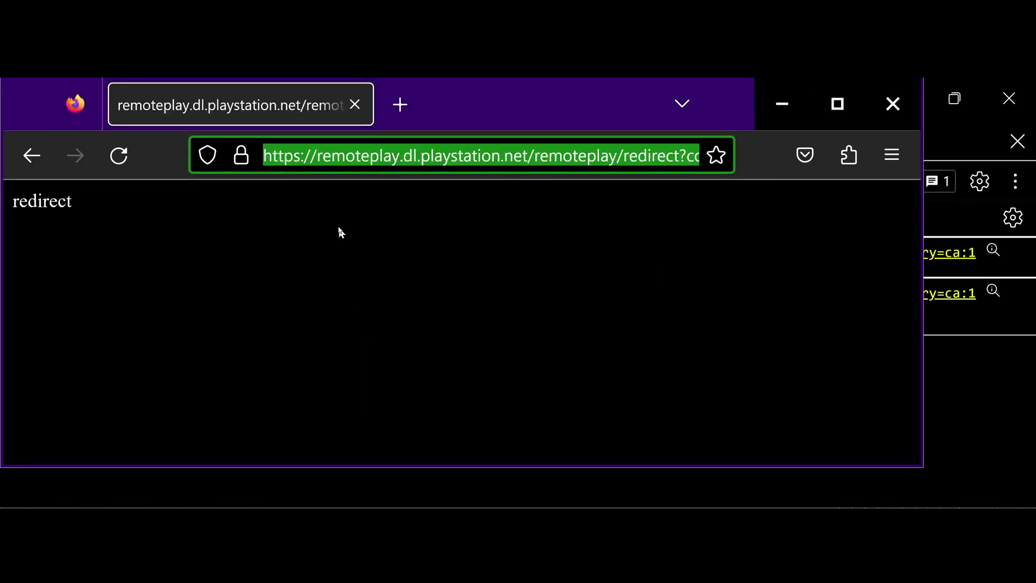
left_click(357, 156)
key("ctrl+a")
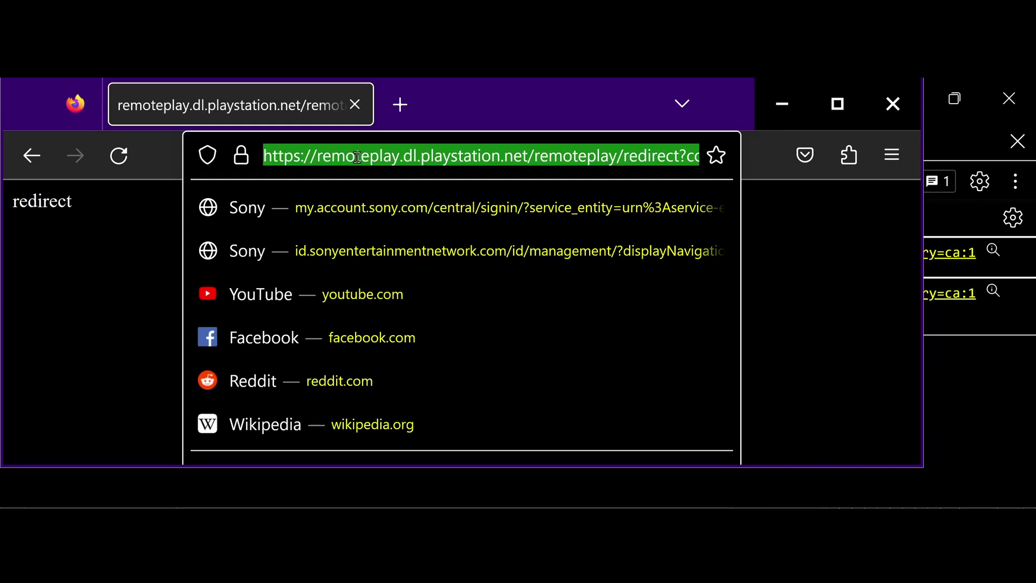
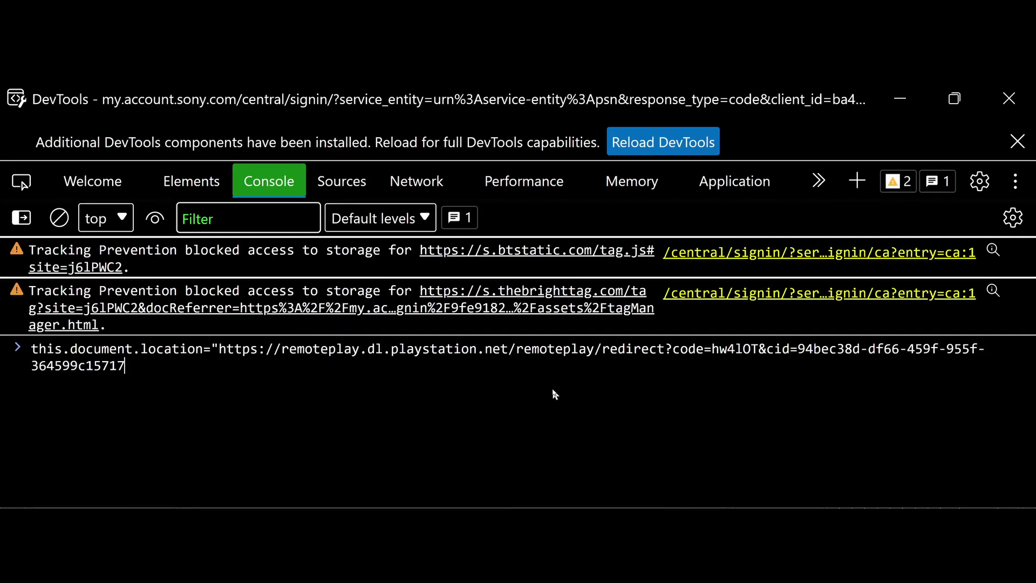
- Close the redirect URL string in the console's this.document.location statement with a double quotation mark
type("\"")
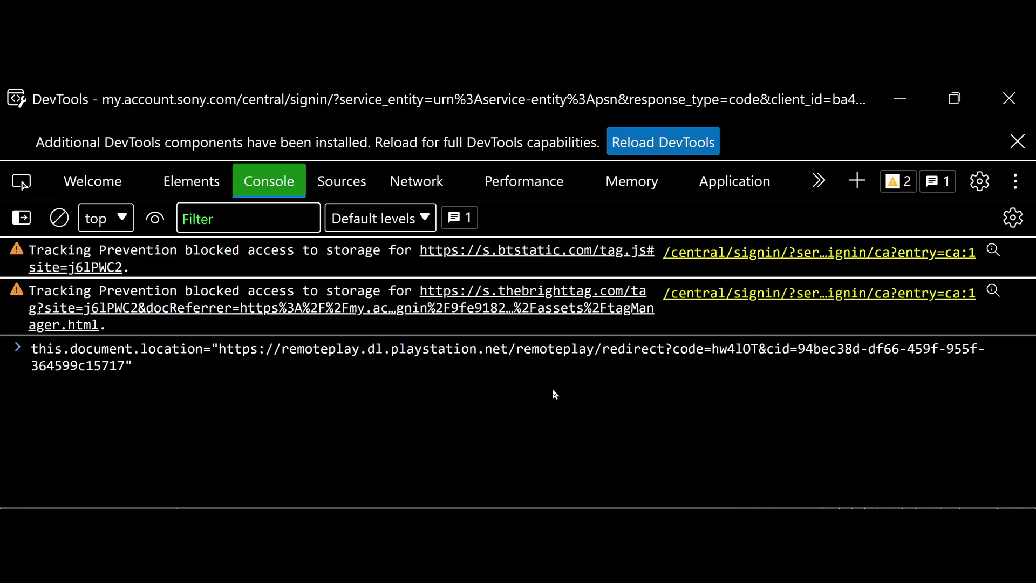
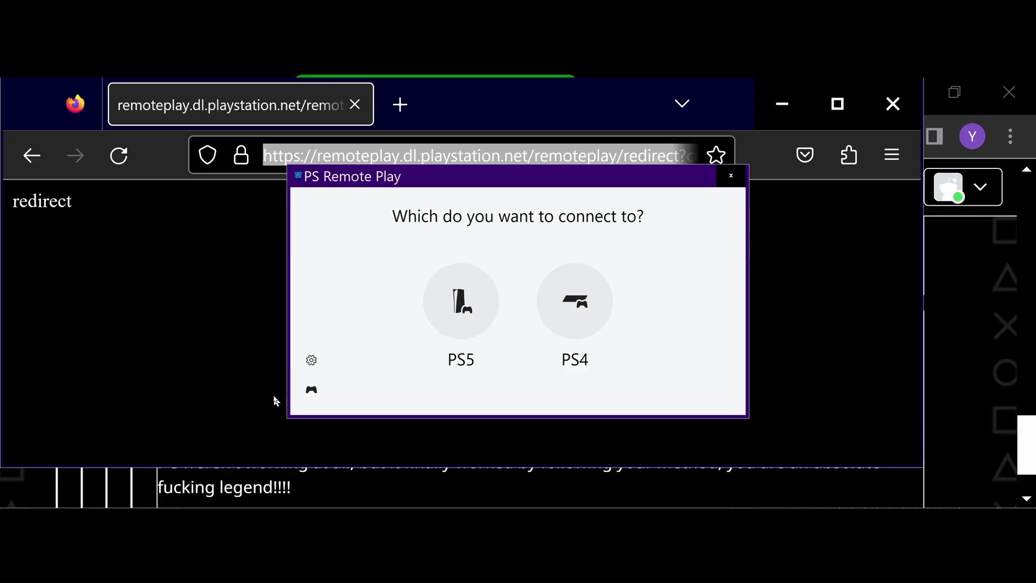
- Choose PS5 as the console to connect to in PS Remote Play and accept the notice about enabling Remote Play
left_click(458, 311)
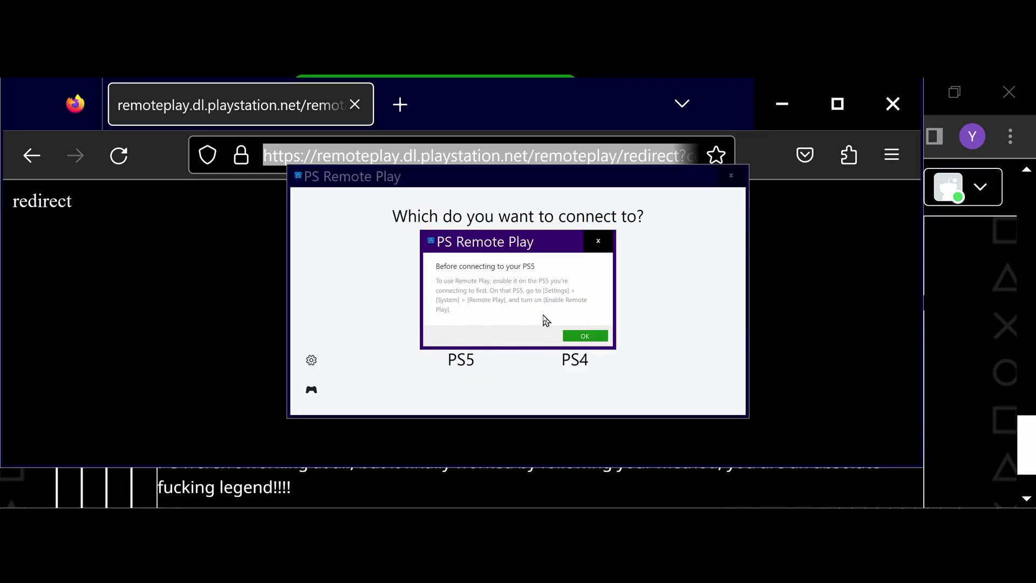
left_click(587, 337)
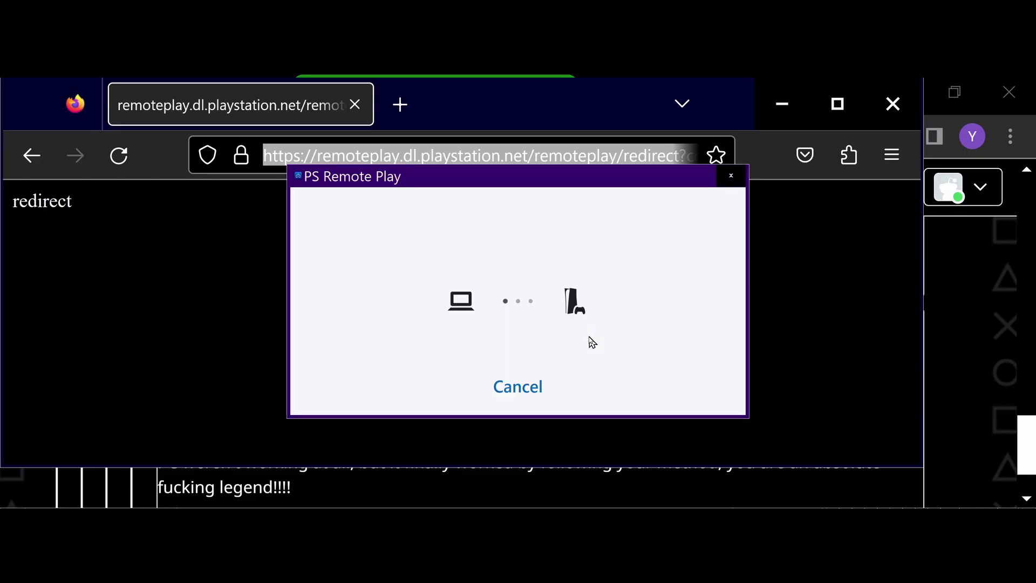